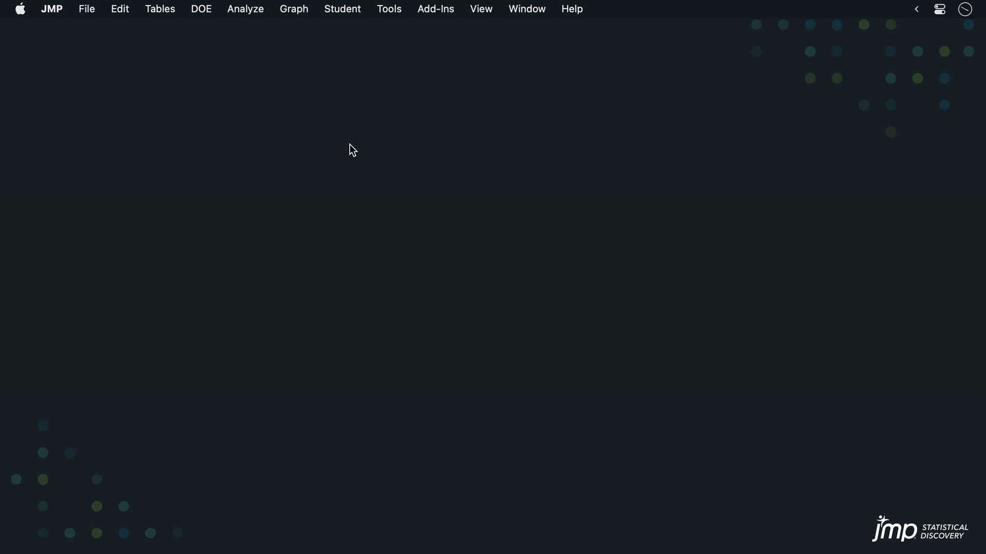
# Step: Browse DOE > Sample Size Explorers > Power to list the Power explorers
pyautogui.click(206, 14)
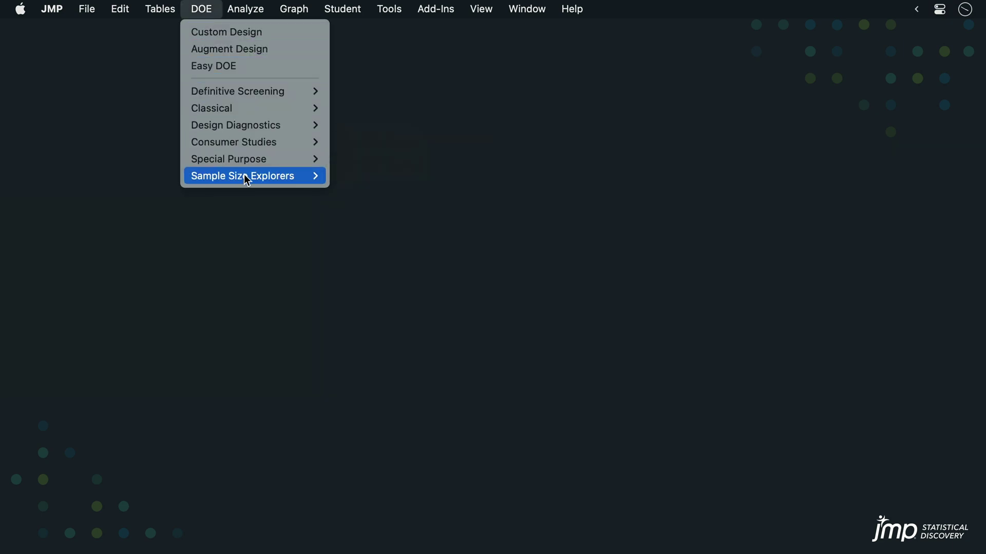
pyautogui.moveTo(248, 181)
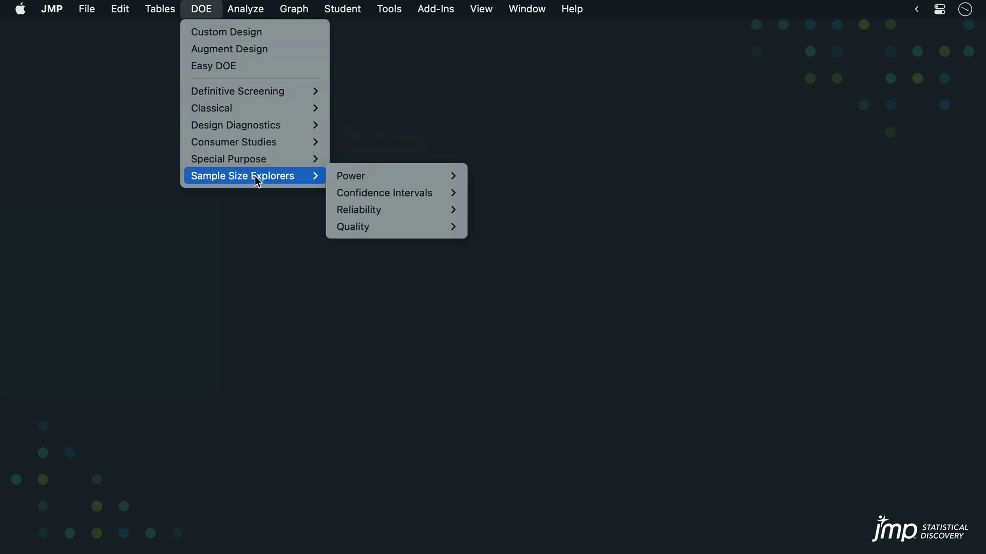
pyautogui.moveTo(399, 177)
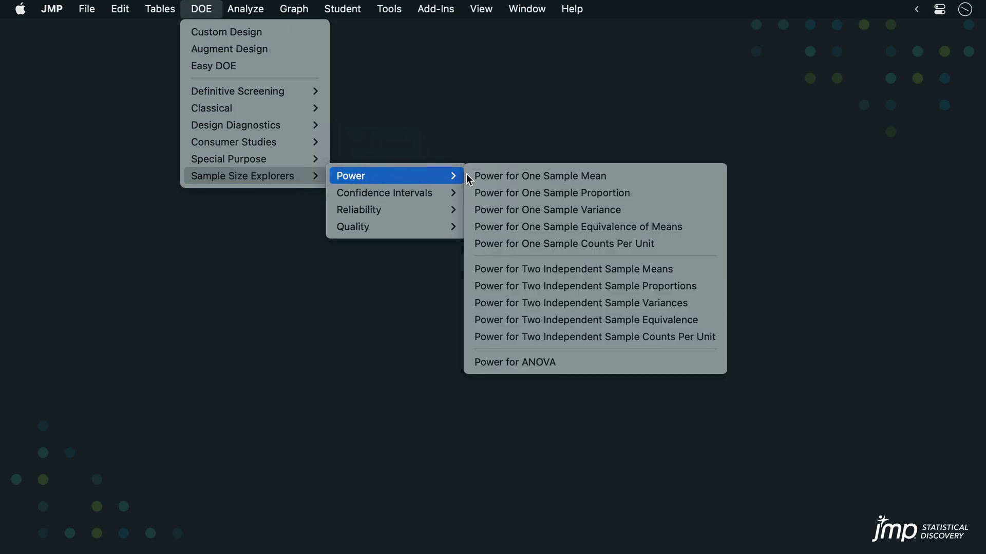
# Step: Open Power for Two Independent Sample Proportions, reposition its window, and collapse Explorer Settings
pyautogui.click(521, 289)
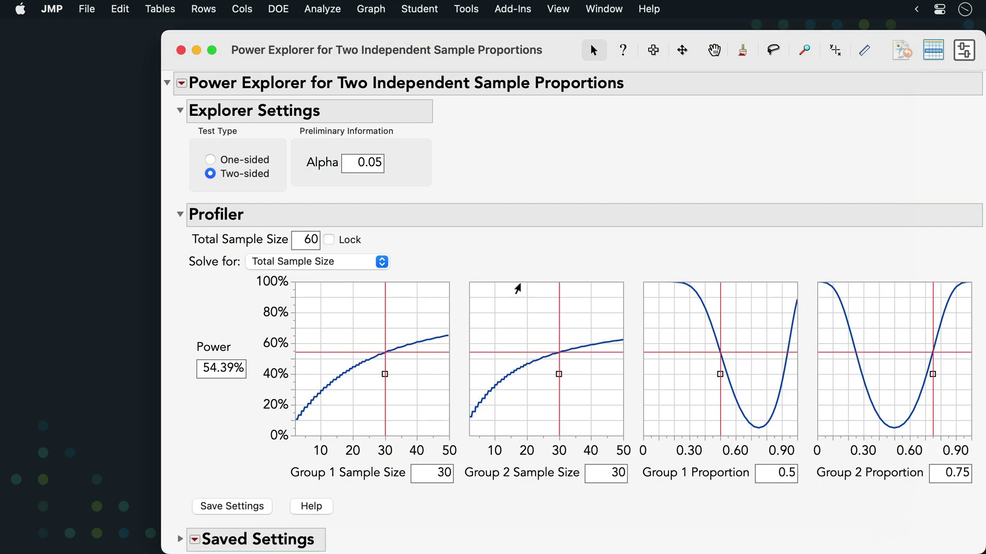
pyautogui.moveTo(493, 48); pyautogui.dragTo(437, 31)
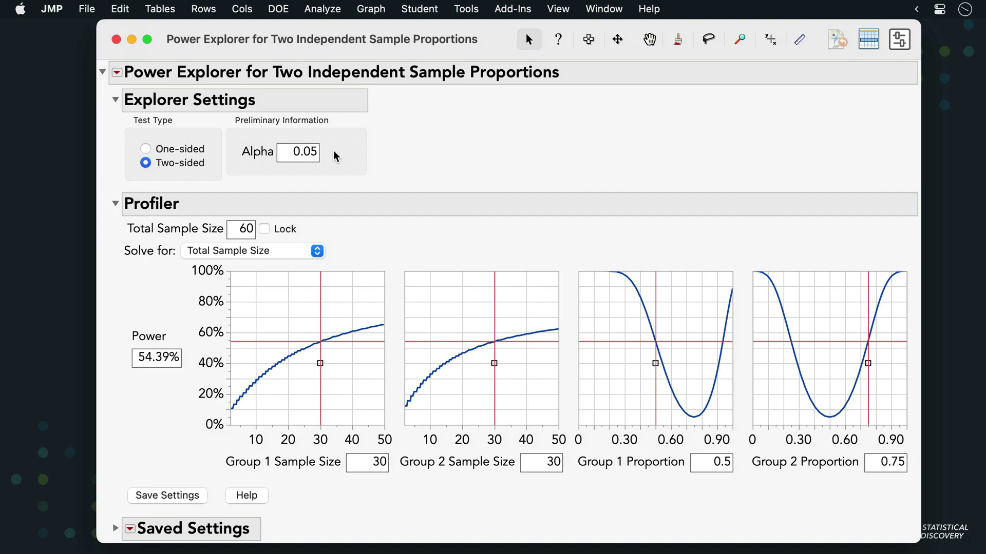
pyautogui.click(114, 103)
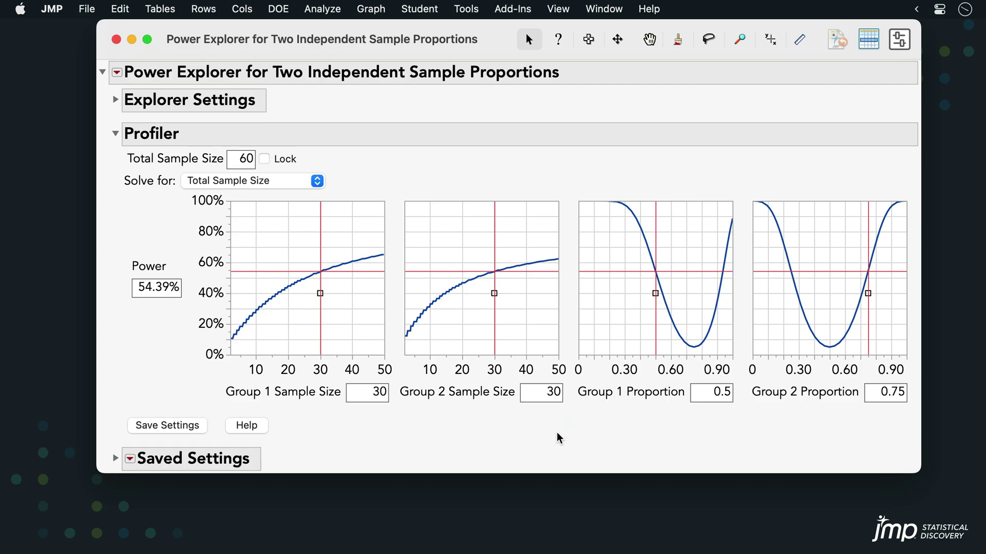
# Step: Keep proportions 0.5 and 0.75 and enter 80% power, giving total sample size 110
pyautogui.click(716, 394)
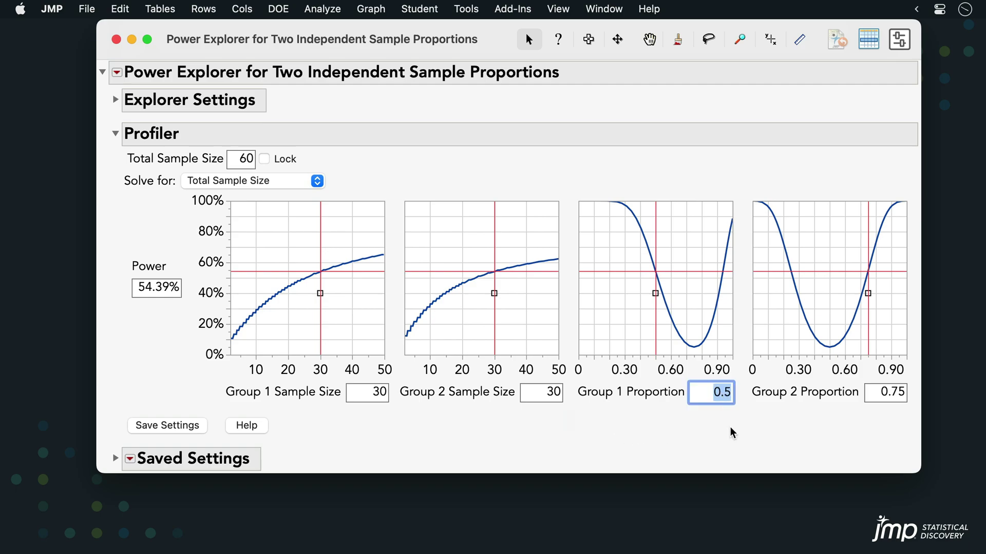
pyautogui.press('Tab')
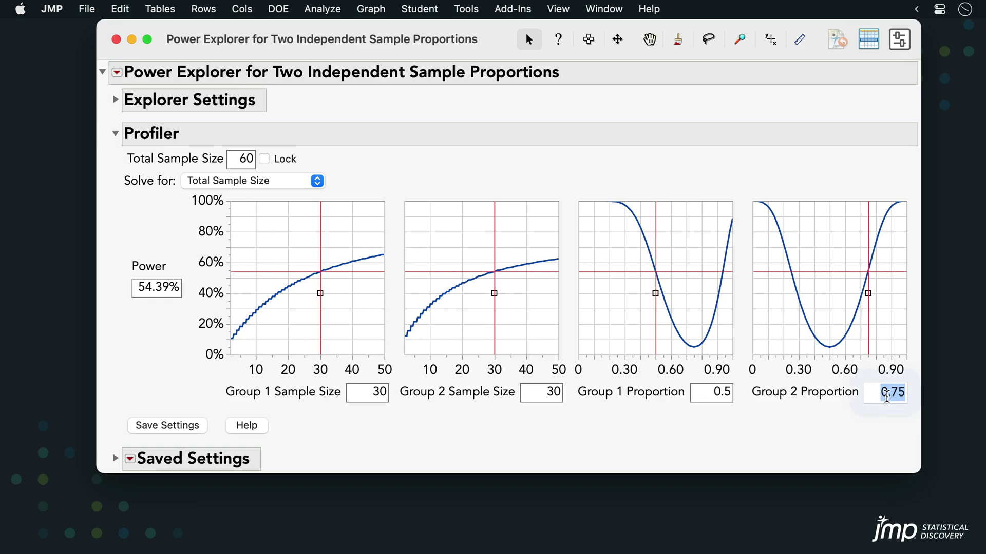
pyautogui.click(880, 433)
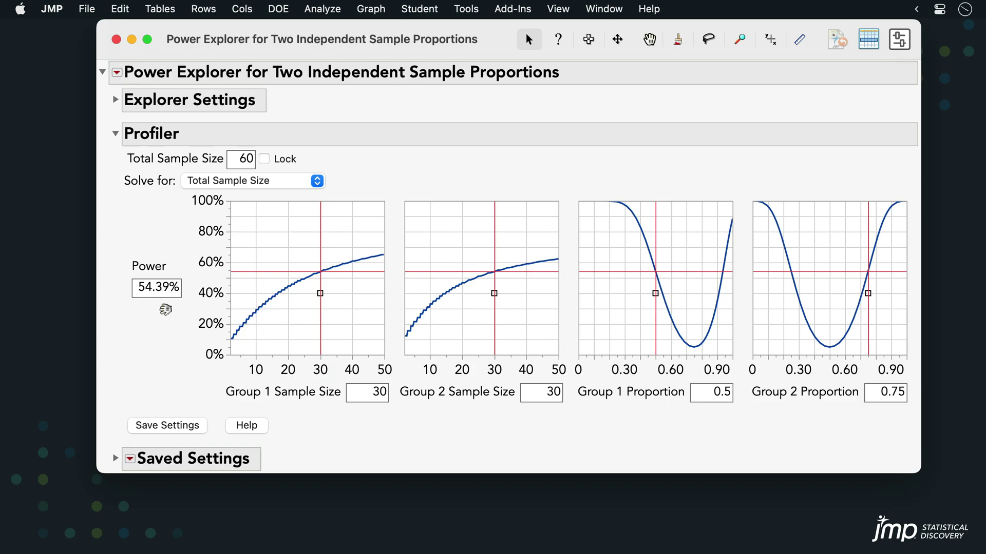
pyautogui.click(157, 290)
pyautogui.write('80')
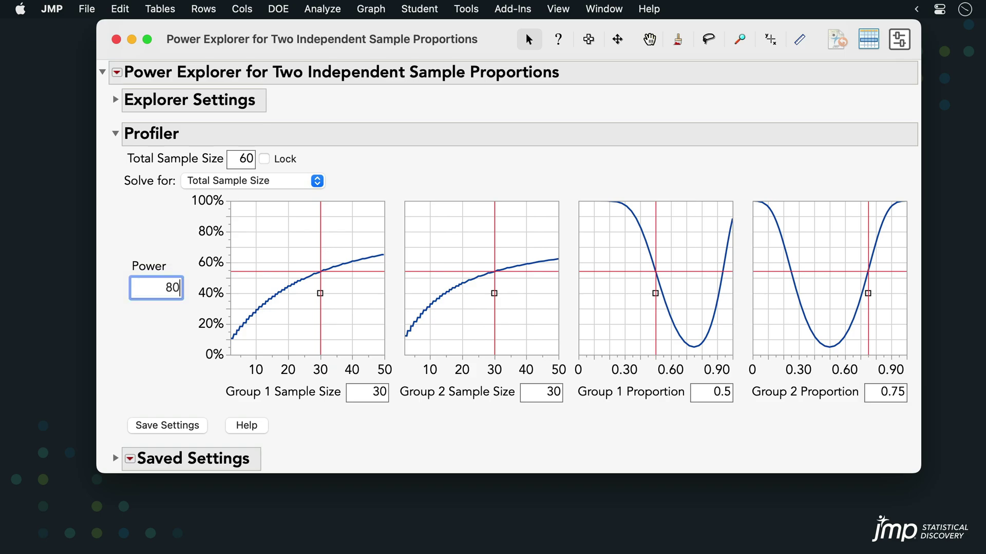
pyautogui.press('Return')
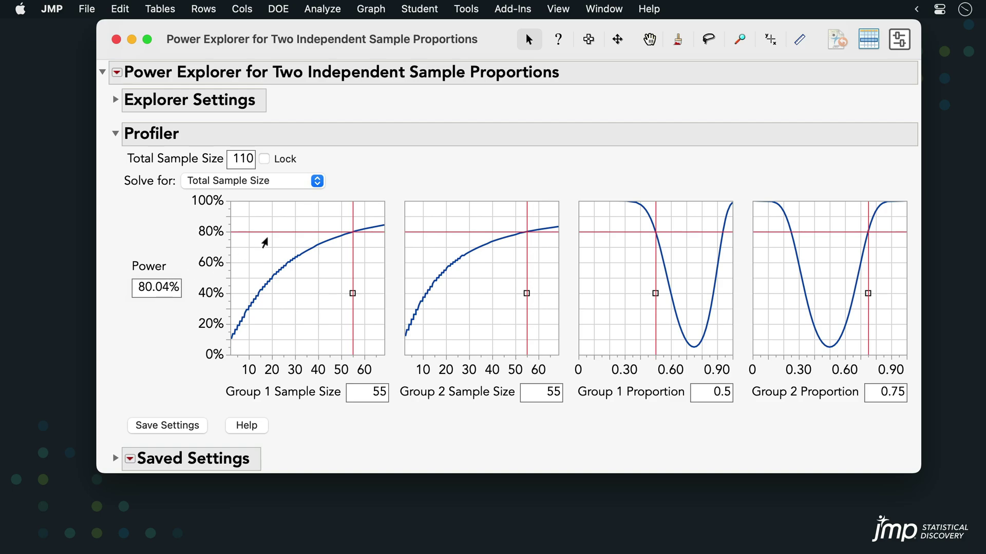
# Step: Switch Solve for to Group 1 Proportion, enter 40 per group and 80% power, giving 0.457
pyautogui.click(318, 182)
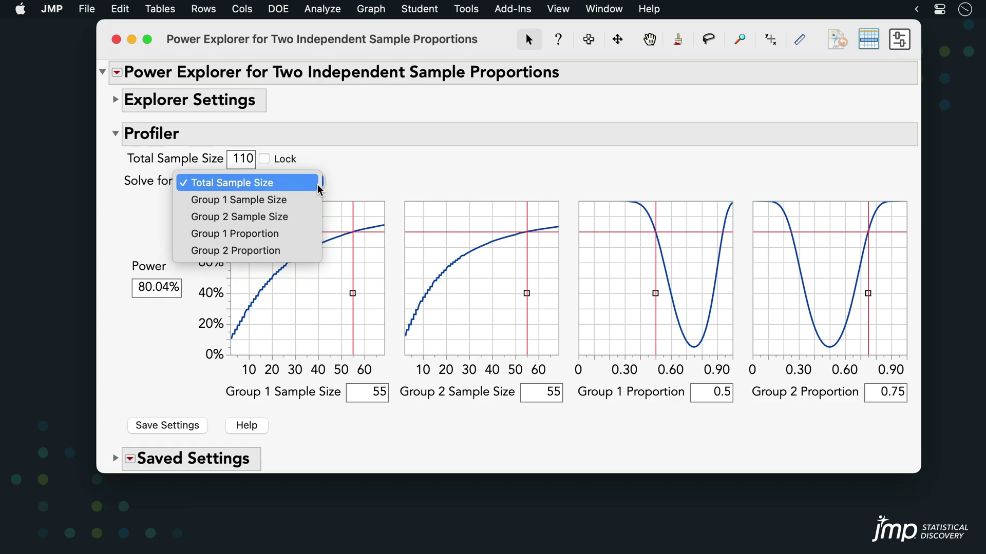
pyautogui.click(306, 239)
pyautogui.doubleClick(373, 395)
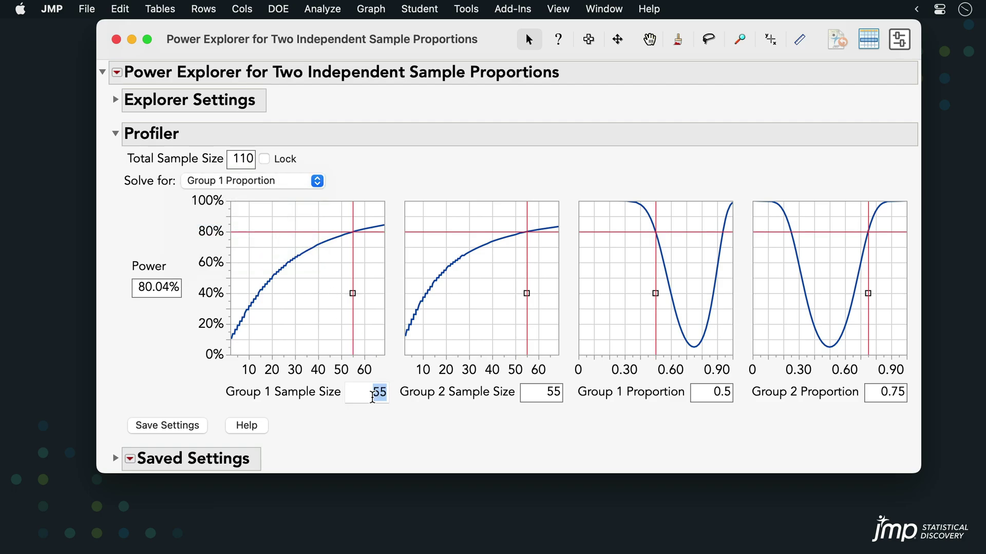
pyautogui.write('40')
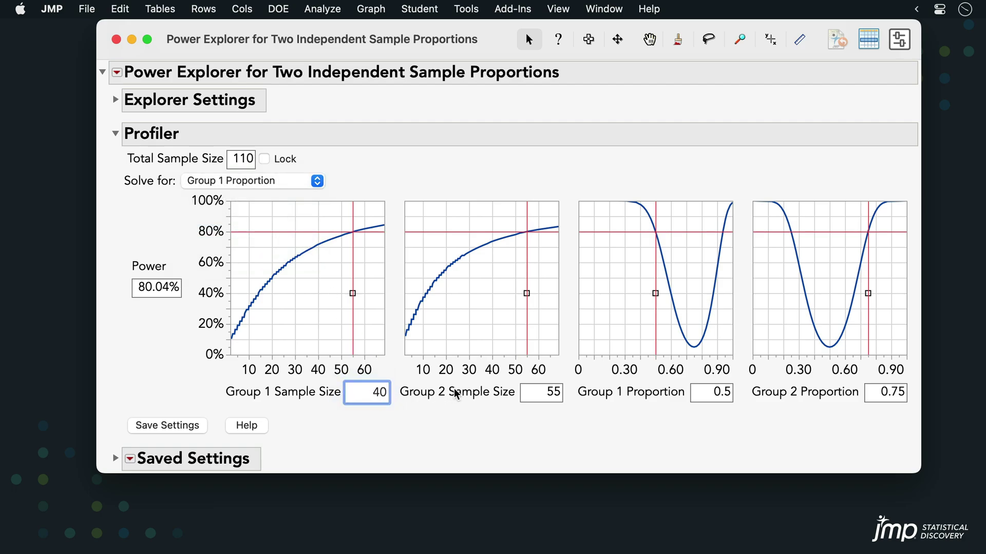
pyautogui.doubleClick(539, 390)
pyautogui.write('40')
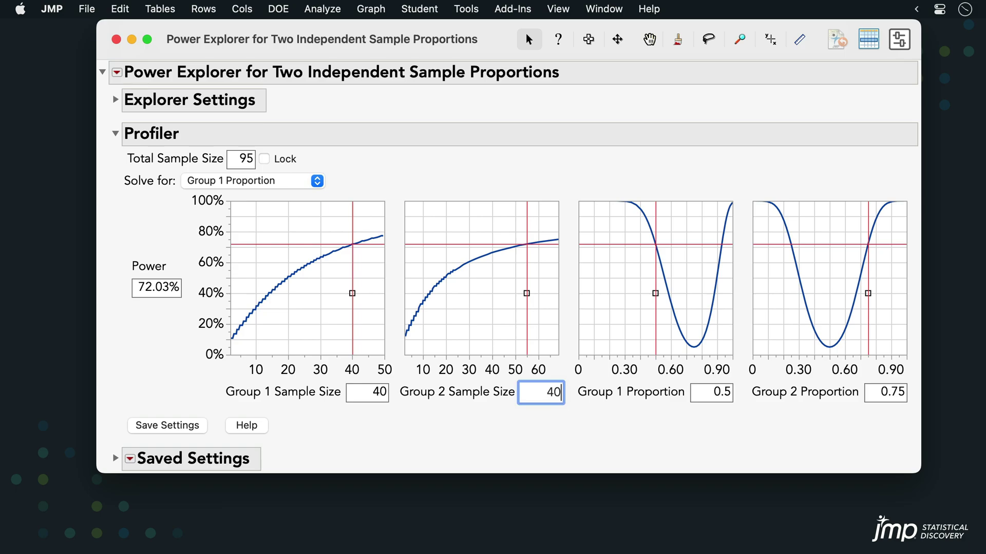
pyautogui.doubleClick(162, 289)
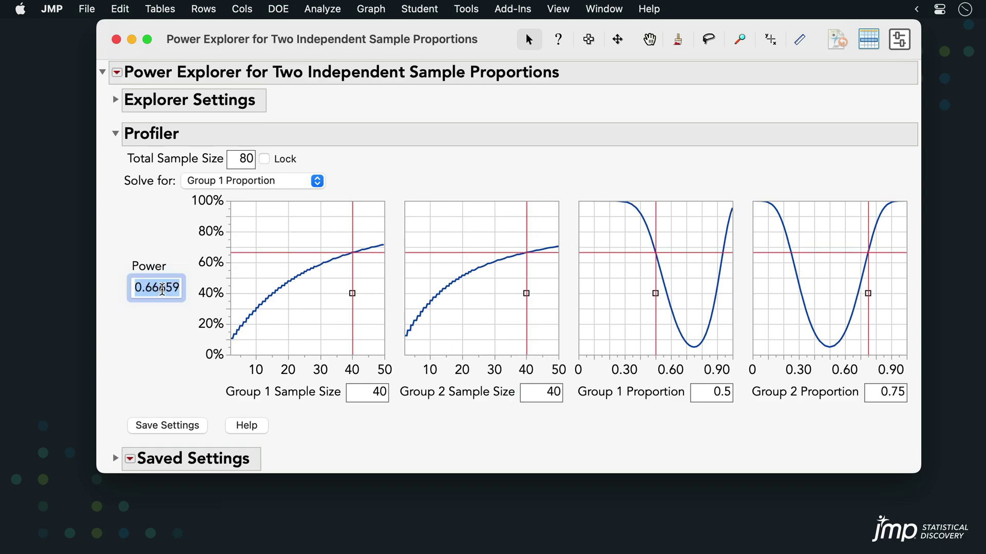
pyautogui.write('80')
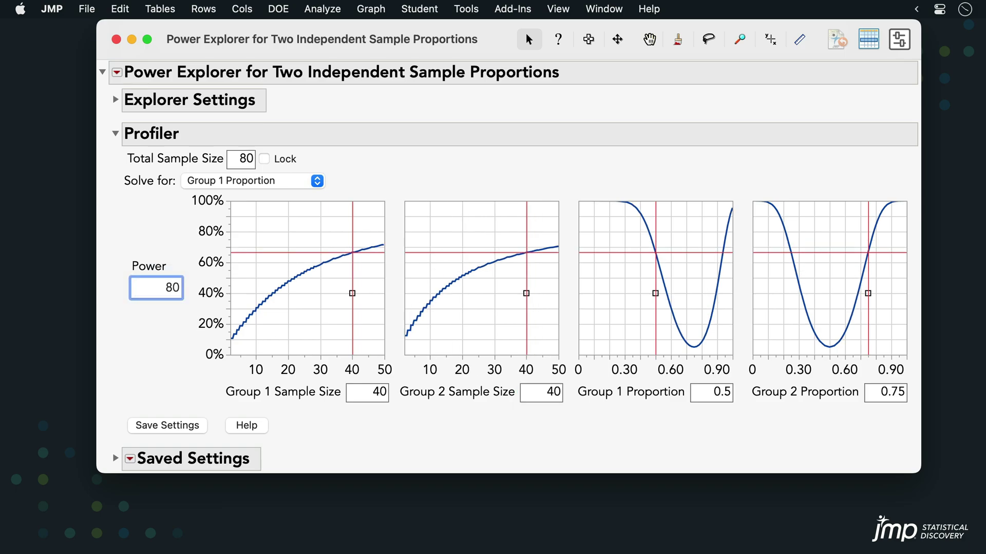
pyautogui.press('Return')
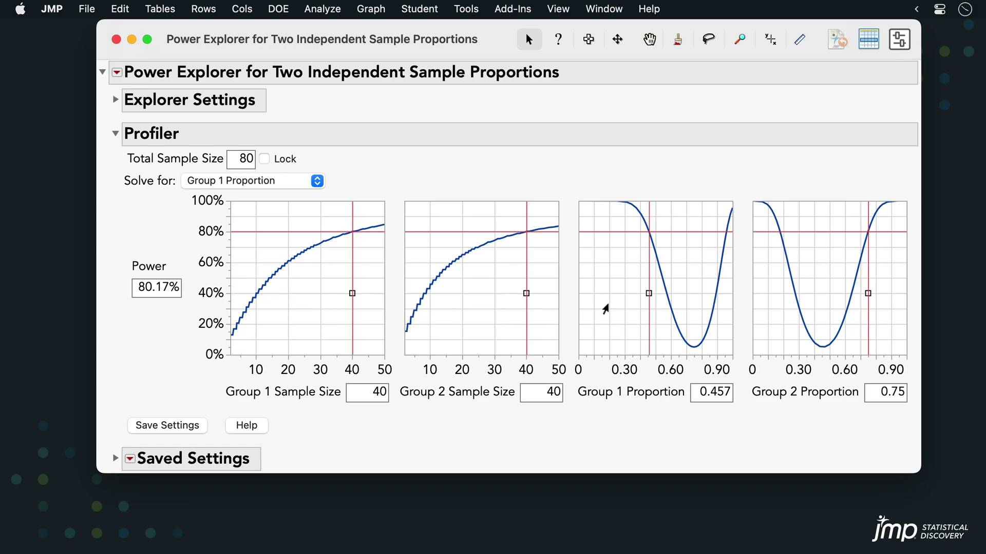
# Step: Drag the Group 1 Proportion crosshair to 0.965, raising power to 82.40%
pyautogui.moveTo(645, 302); pyautogui.dragTo(725, 309)
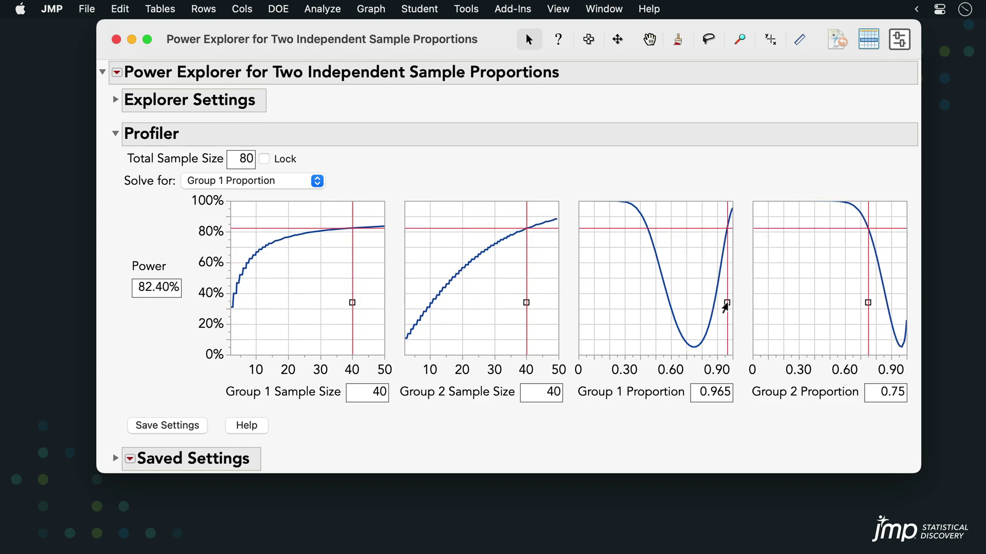
# Step: Lock total sample size at 80, vary Group 1 Sample Size, then unlock it
pyautogui.click(264, 160)
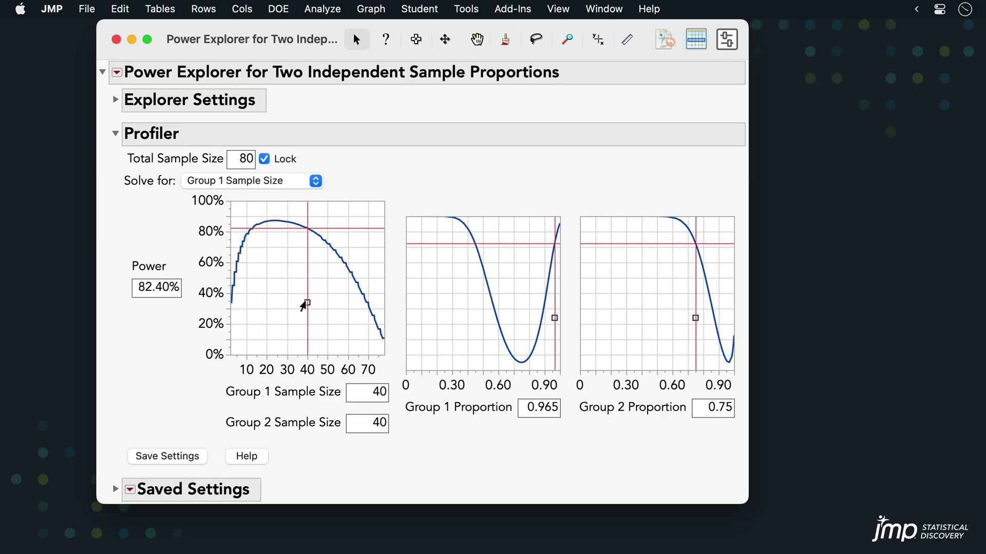
pyautogui.moveTo(305, 306)
pyautogui.mouseDown()
pyautogui.moveTo(236, 303)
pyautogui.moveTo(284, 301)
pyautogui.moveTo(341, 318)
pyautogui.moveTo(307, 308)
pyautogui.mouseUp()
pyautogui.click(263, 158)
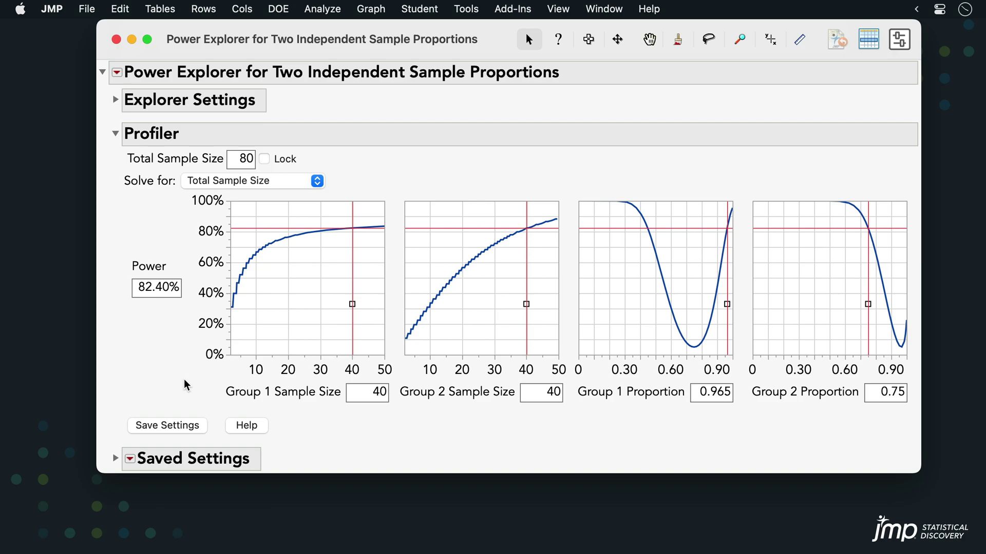
# Step: Save the total-80 scenario, change total sample size to 90, save again, and recall each row
pyautogui.click(187, 430)
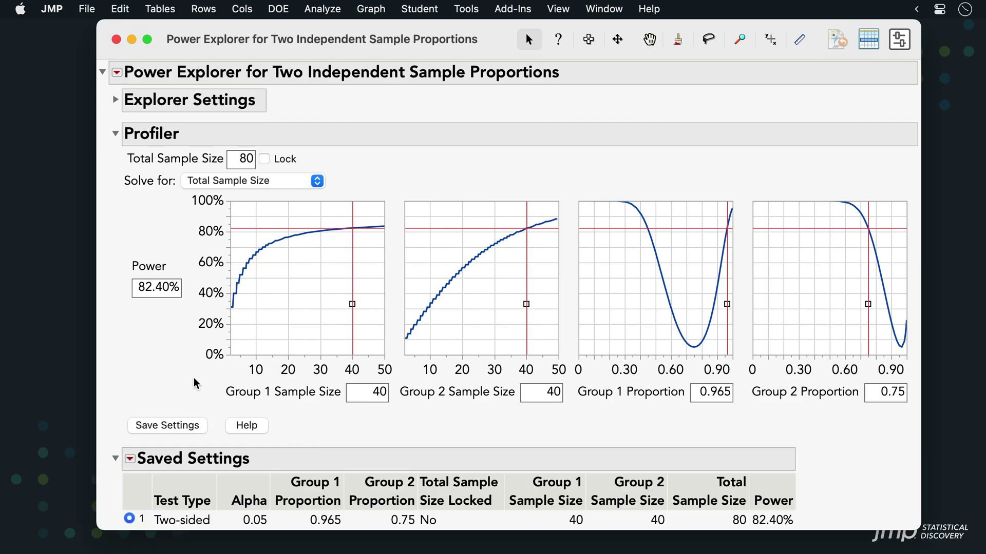
pyautogui.click(242, 160)
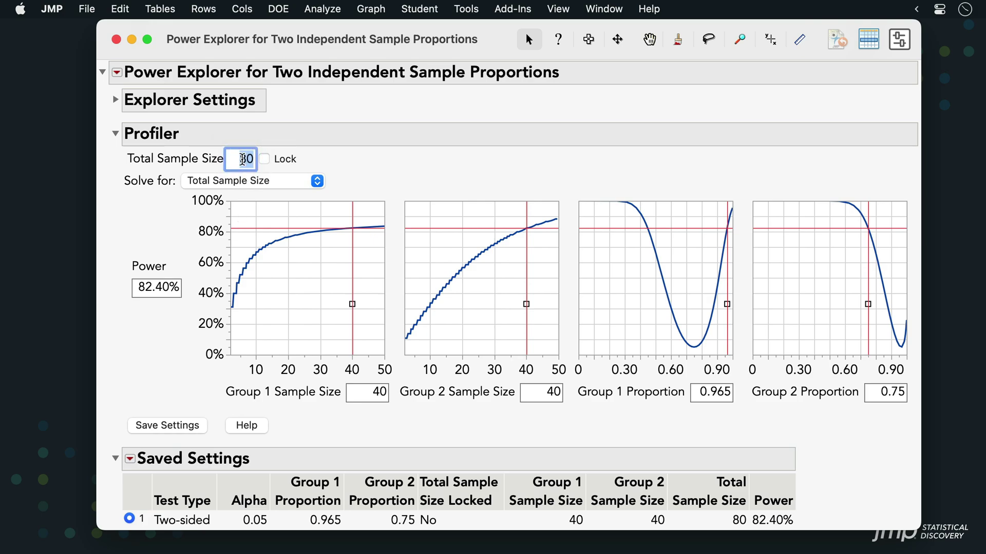
pyautogui.write('90')
pyautogui.press('Return')
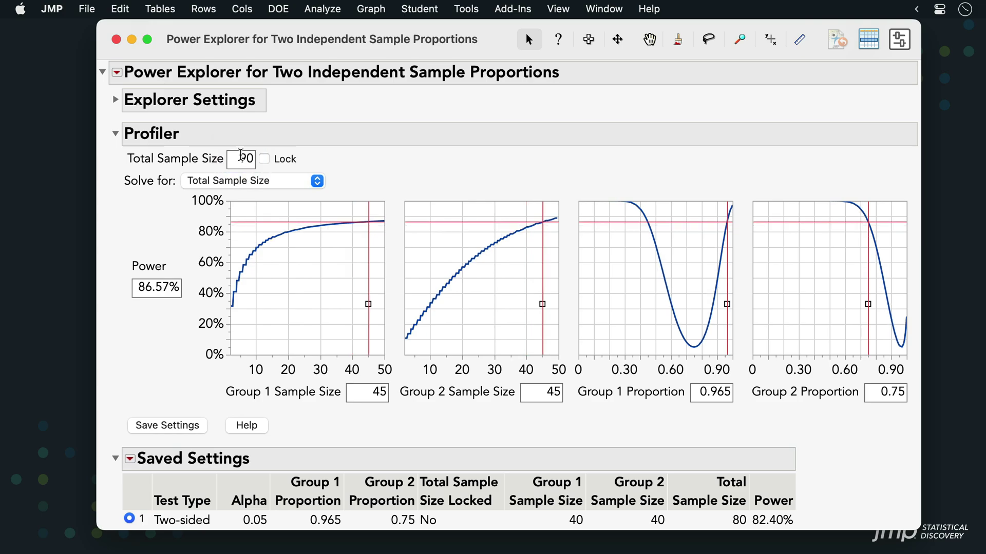
pyautogui.click(173, 430)
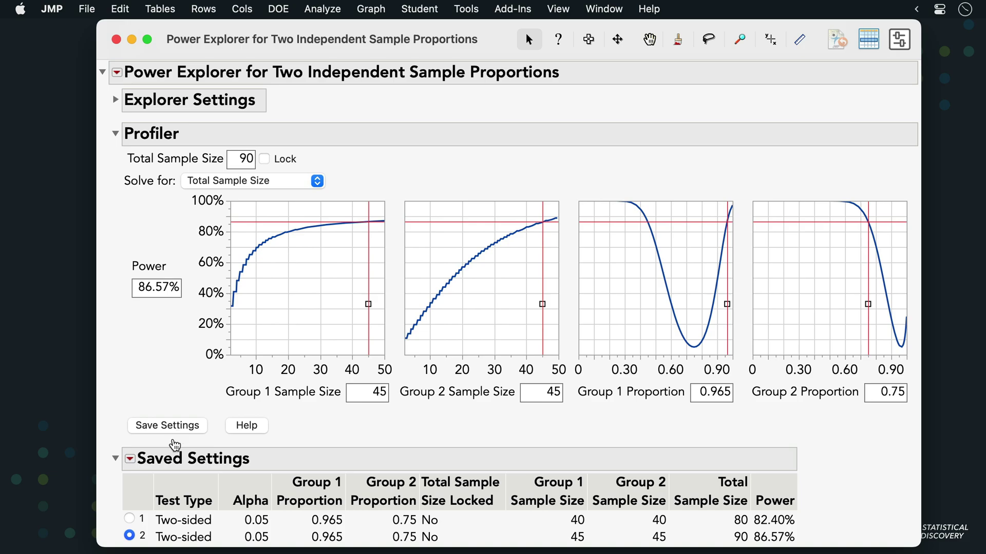
pyautogui.click(129, 518)
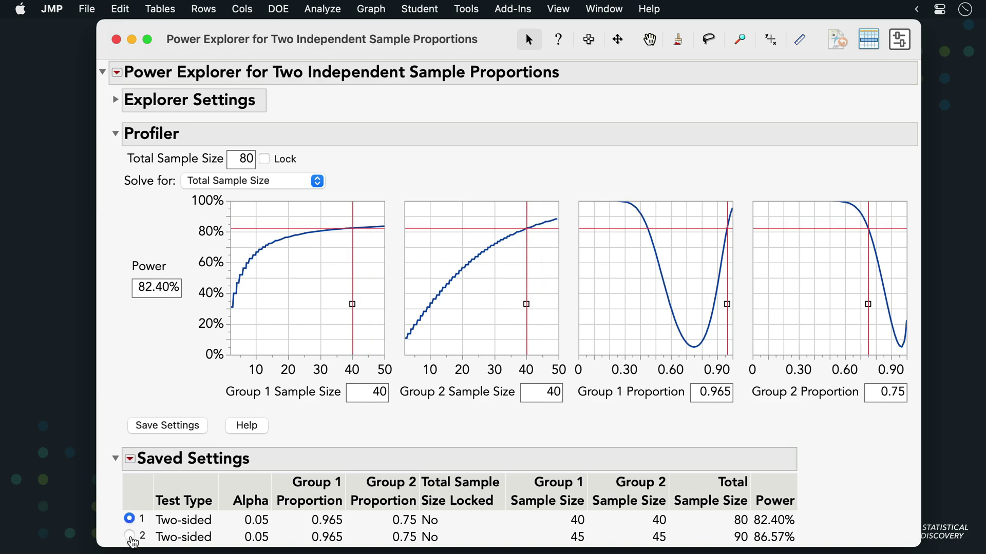
pyautogui.click(130, 537)
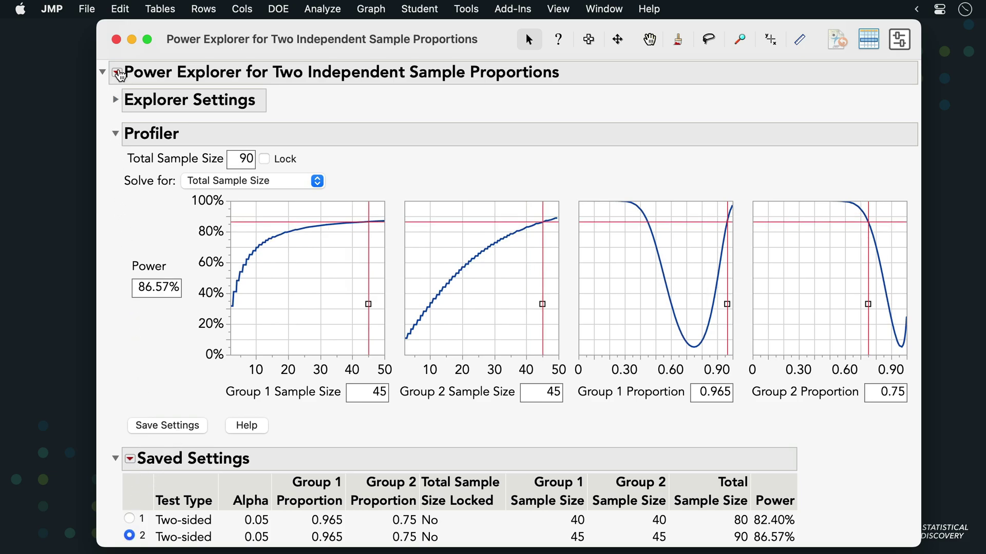
# Step: Open the Power Explorer red-triangle menu for simulation and data collection options
pyautogui.click(119, 73)
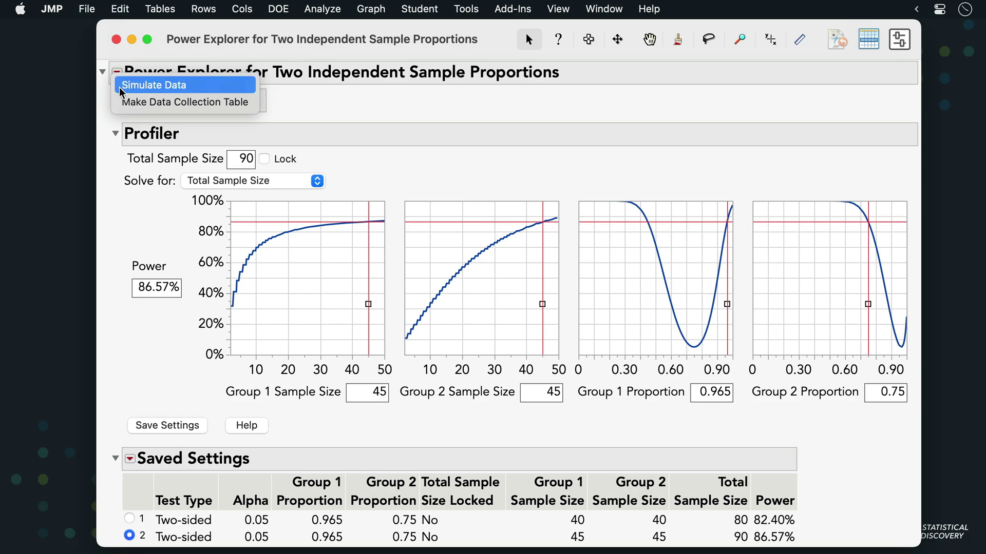